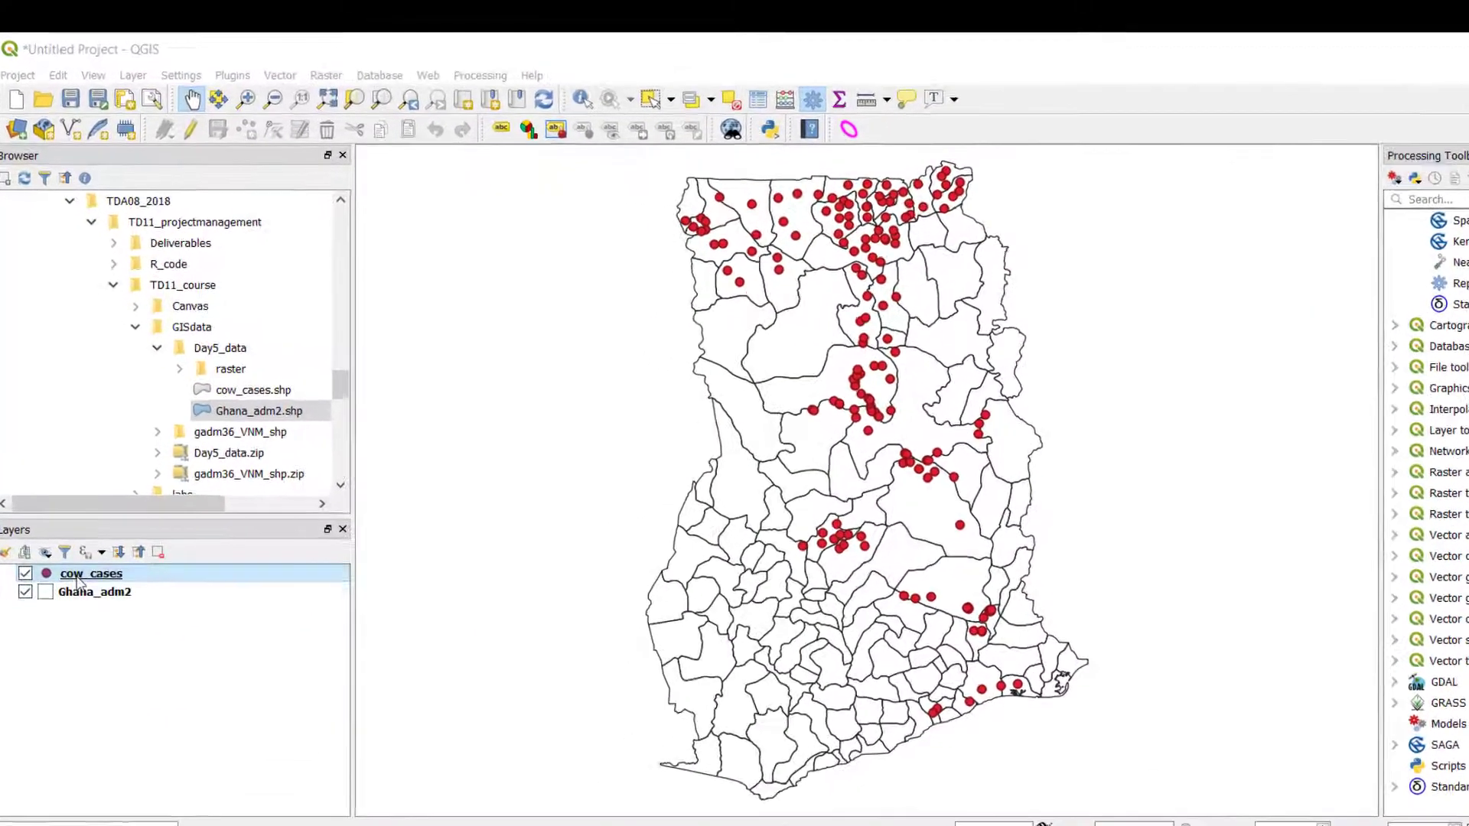
Examine the geometry type and CRS in the Ghana_adm2 layer's properties
double_click(79, 575)
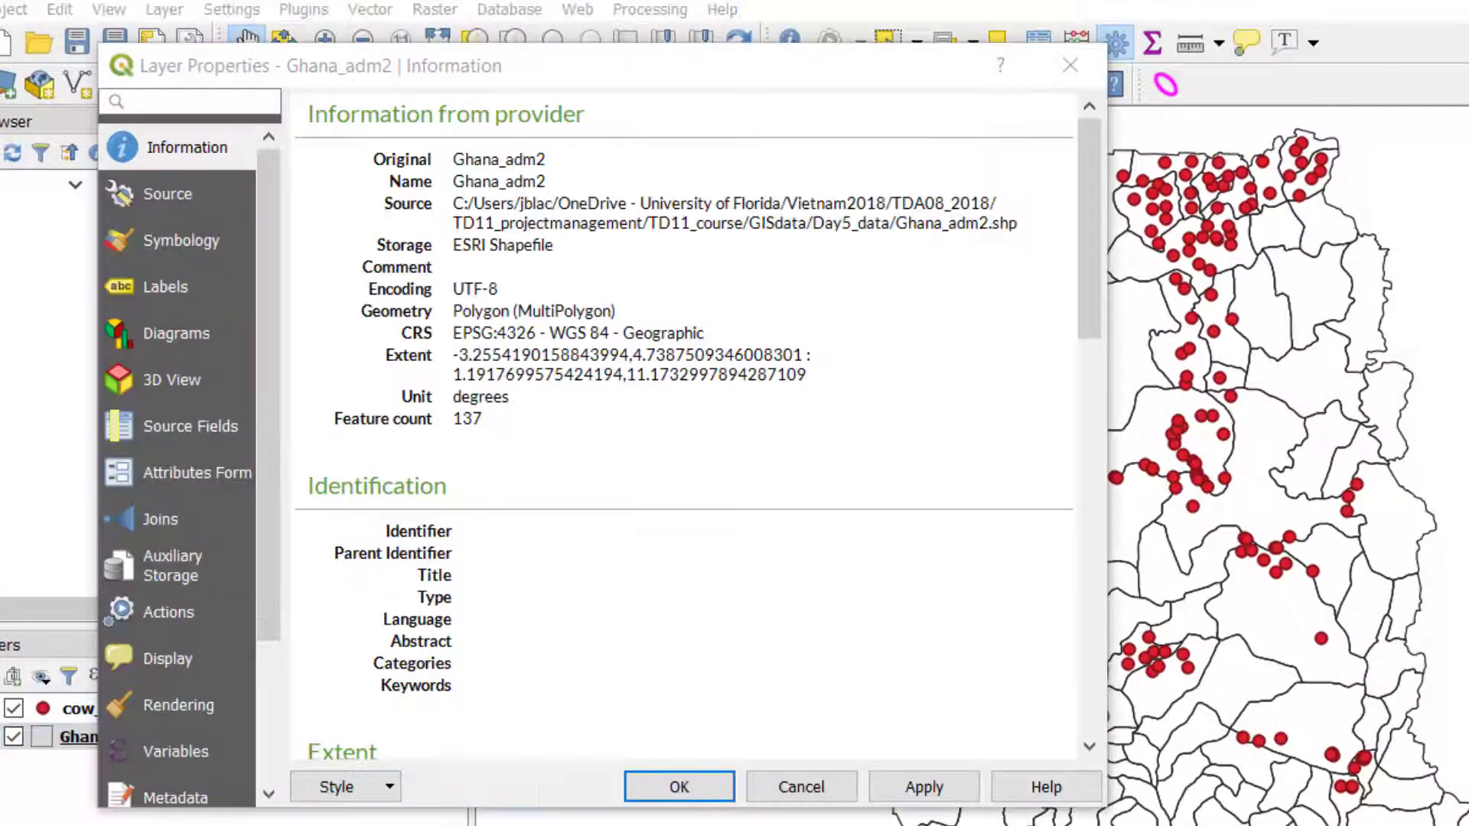
left_click(679, 787)
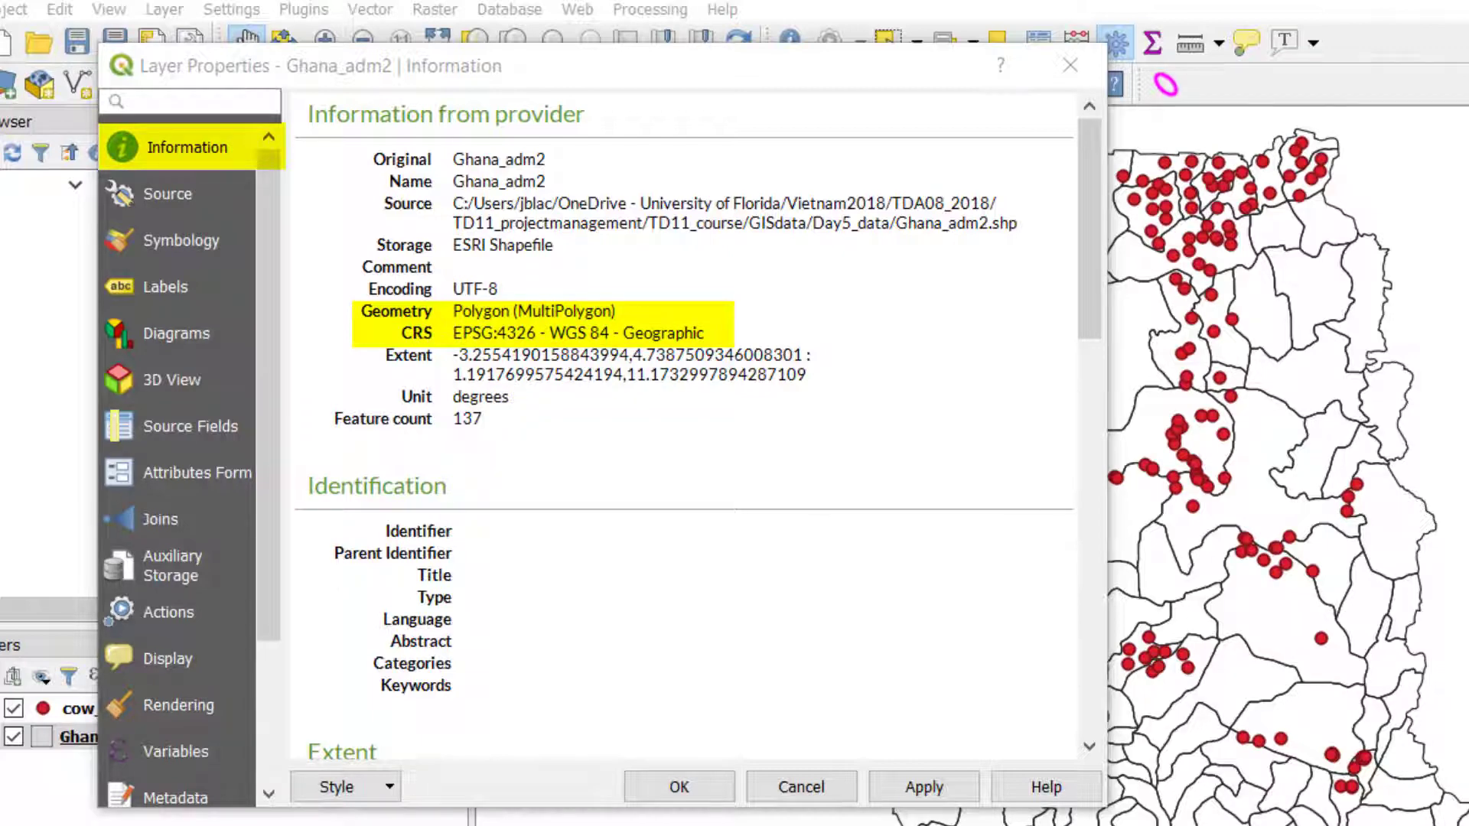
key("Escape")
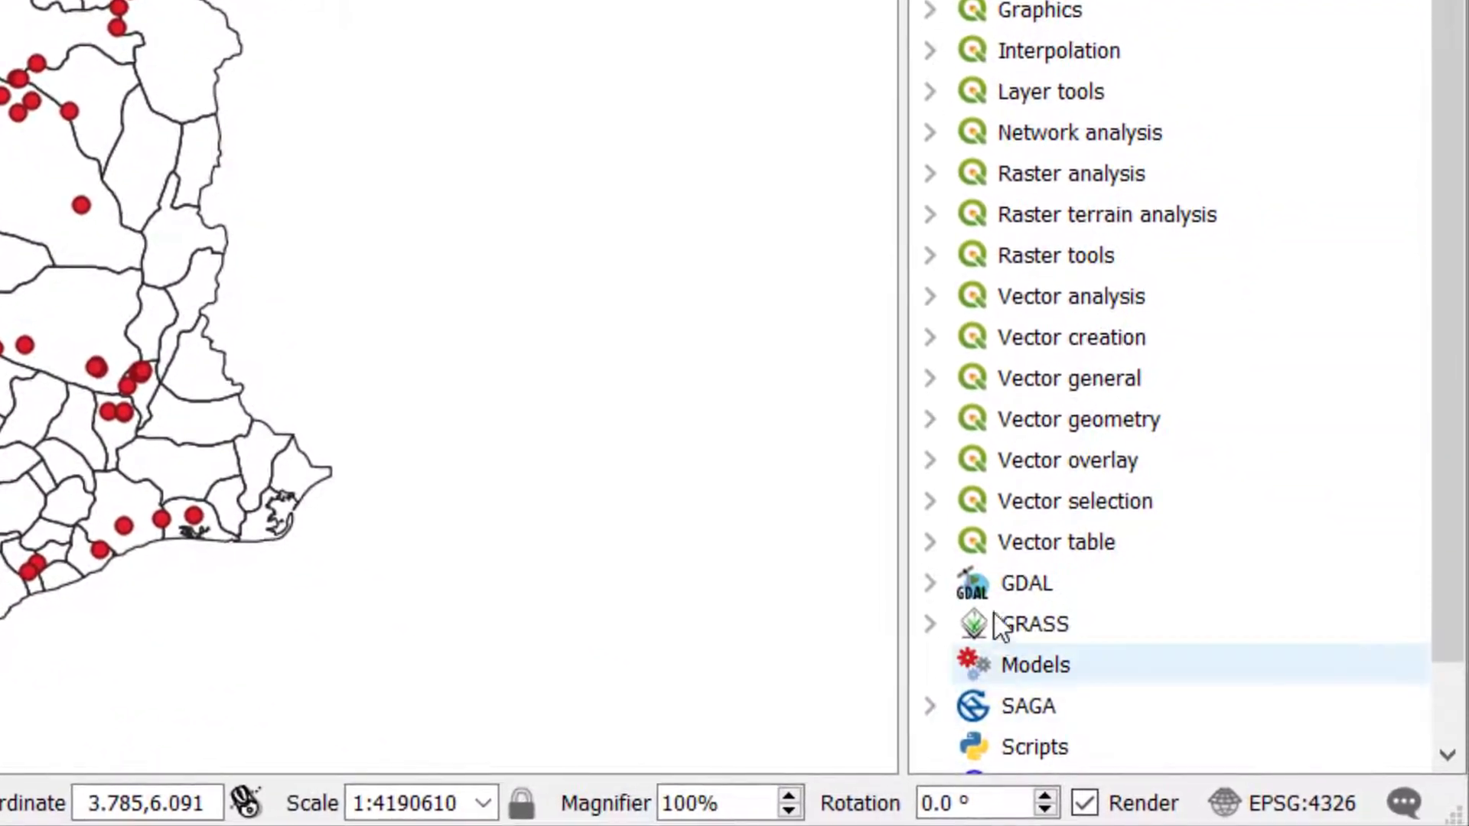
Start the Reproject layer tool from the Vector general algorithms with Ghana_adm2 as the input layer
left_click(930, 378)
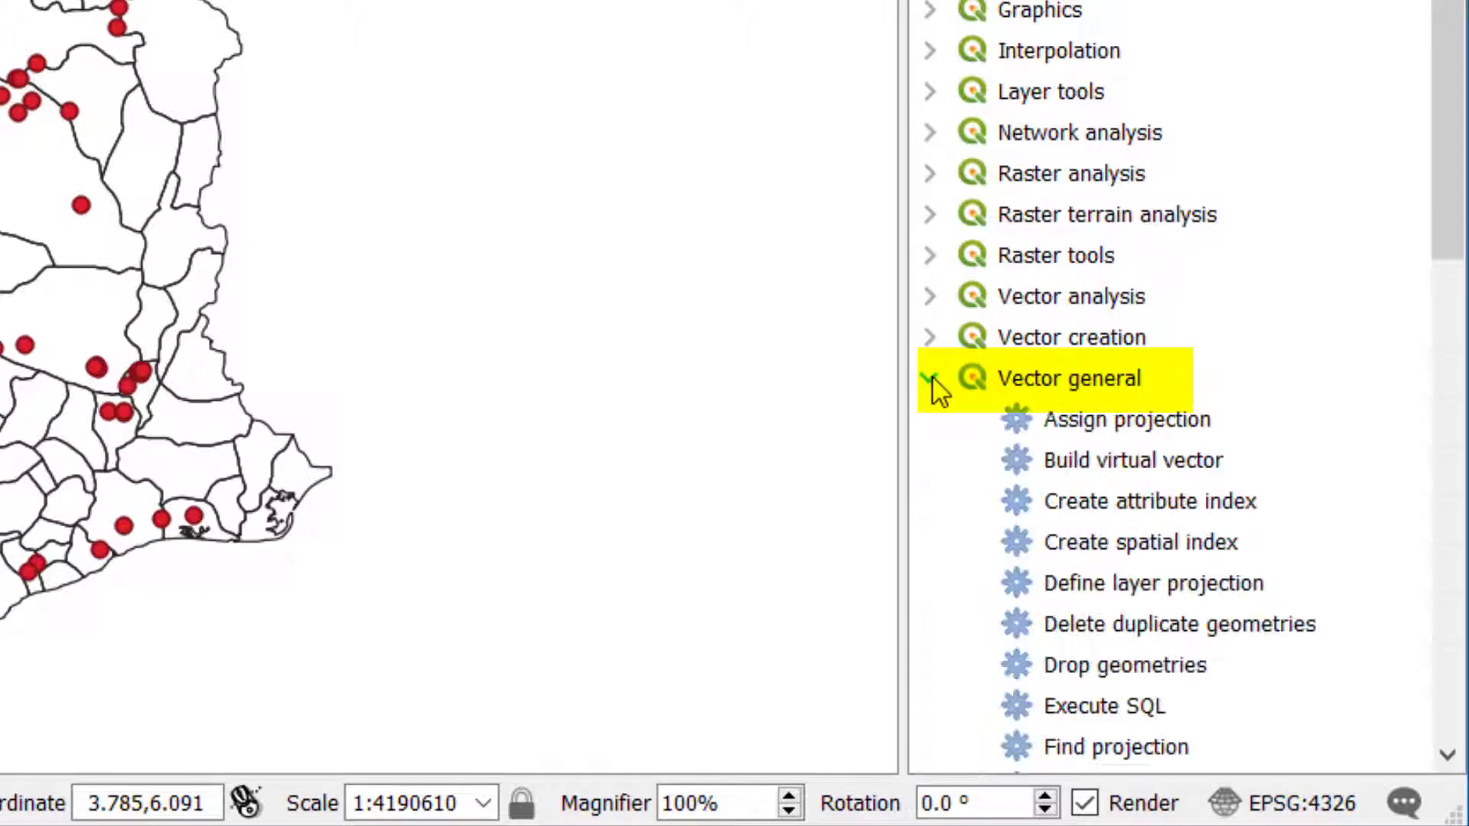
scroll(935, 378, "down", 2)
scroll(938, 378, "down", 2)
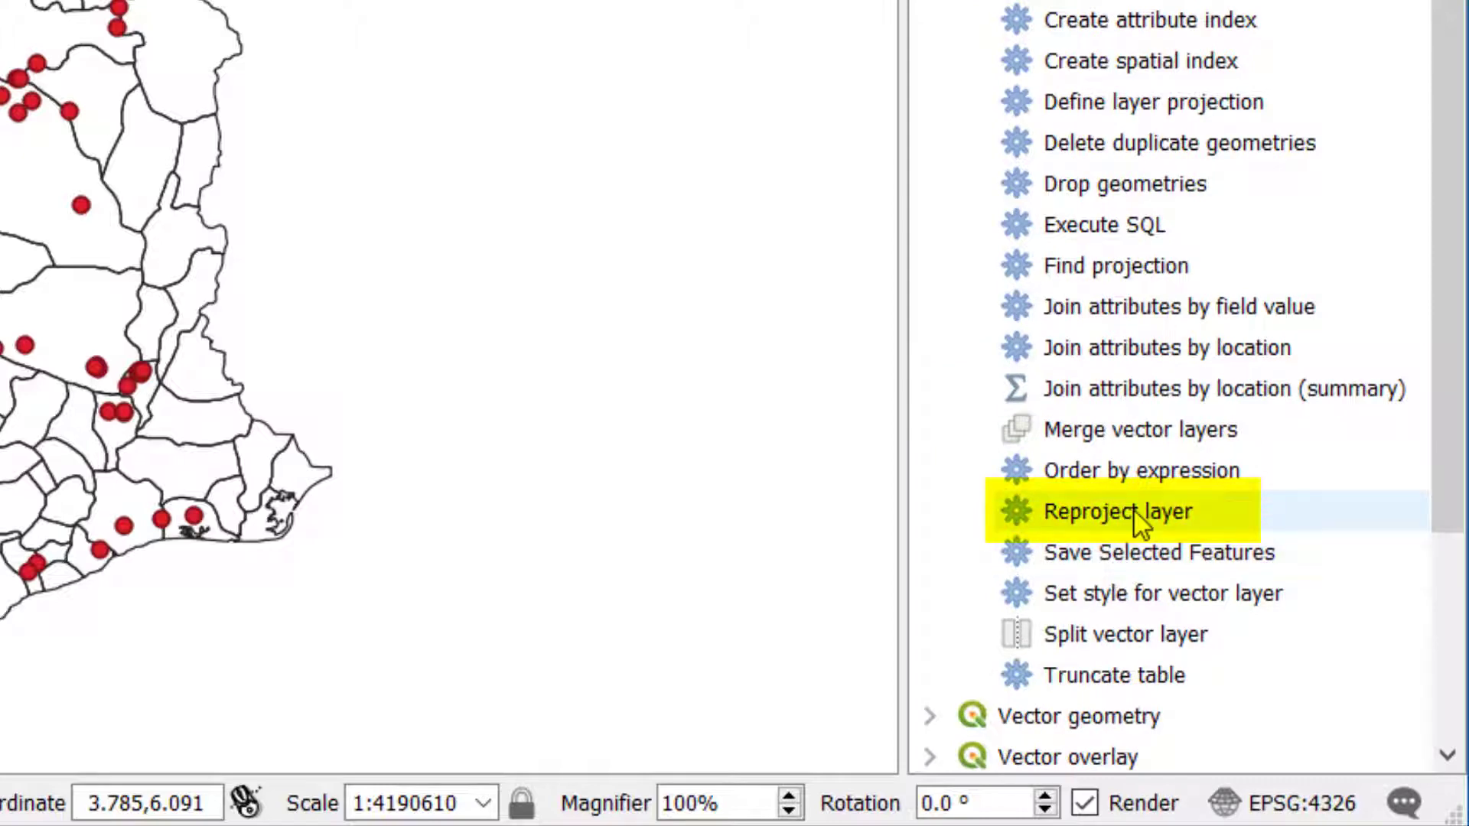
double_click(1163, 522)
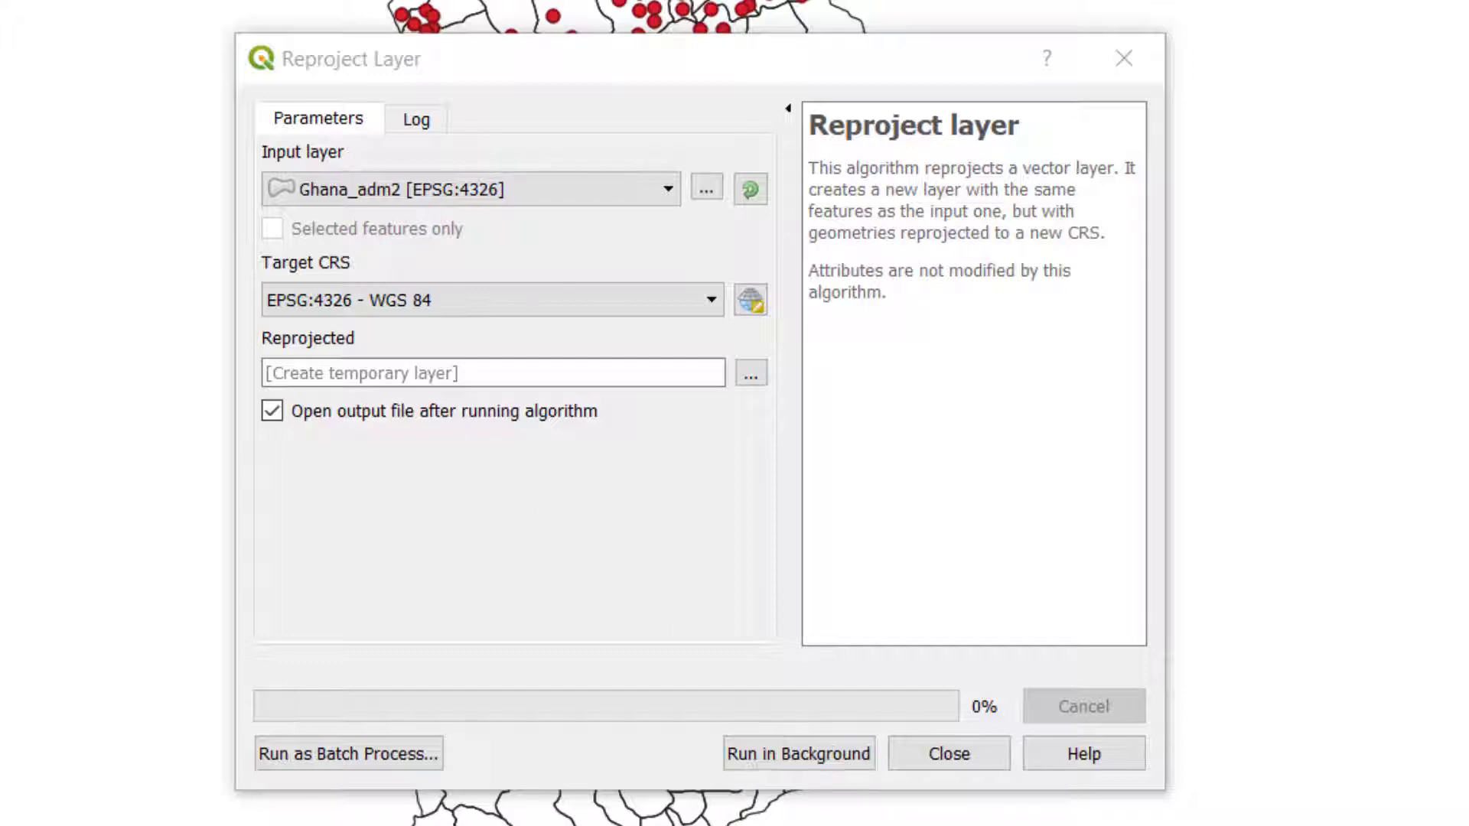
left_click(669, 191)
left_click(580, 245)
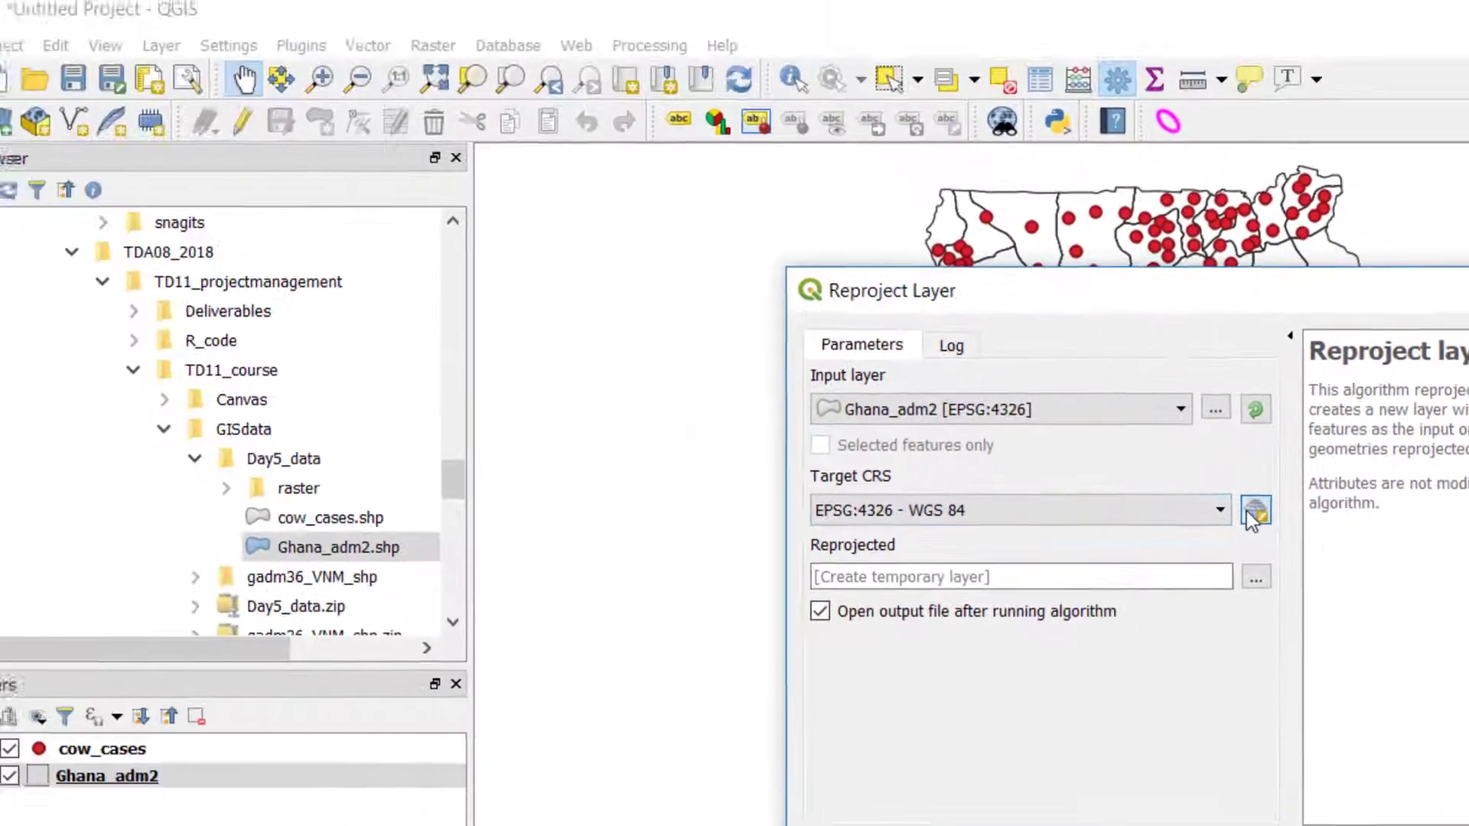
Set the target CRS of the reprojection to WGS 84 / UTM zone 30N (EPSG:32630)
left_click(750, 300)
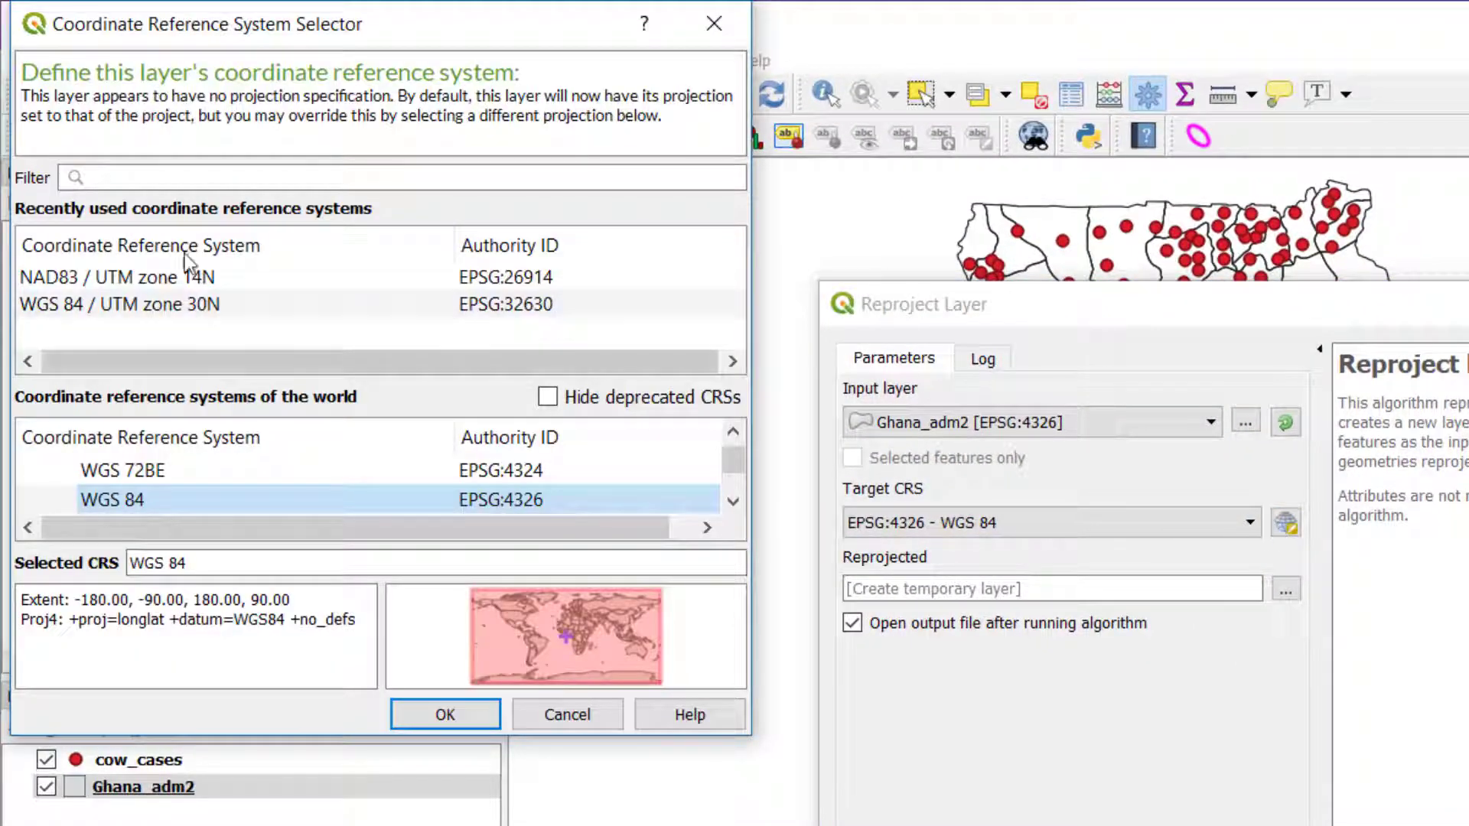
left_click_drag(213, 45, 648, 197)
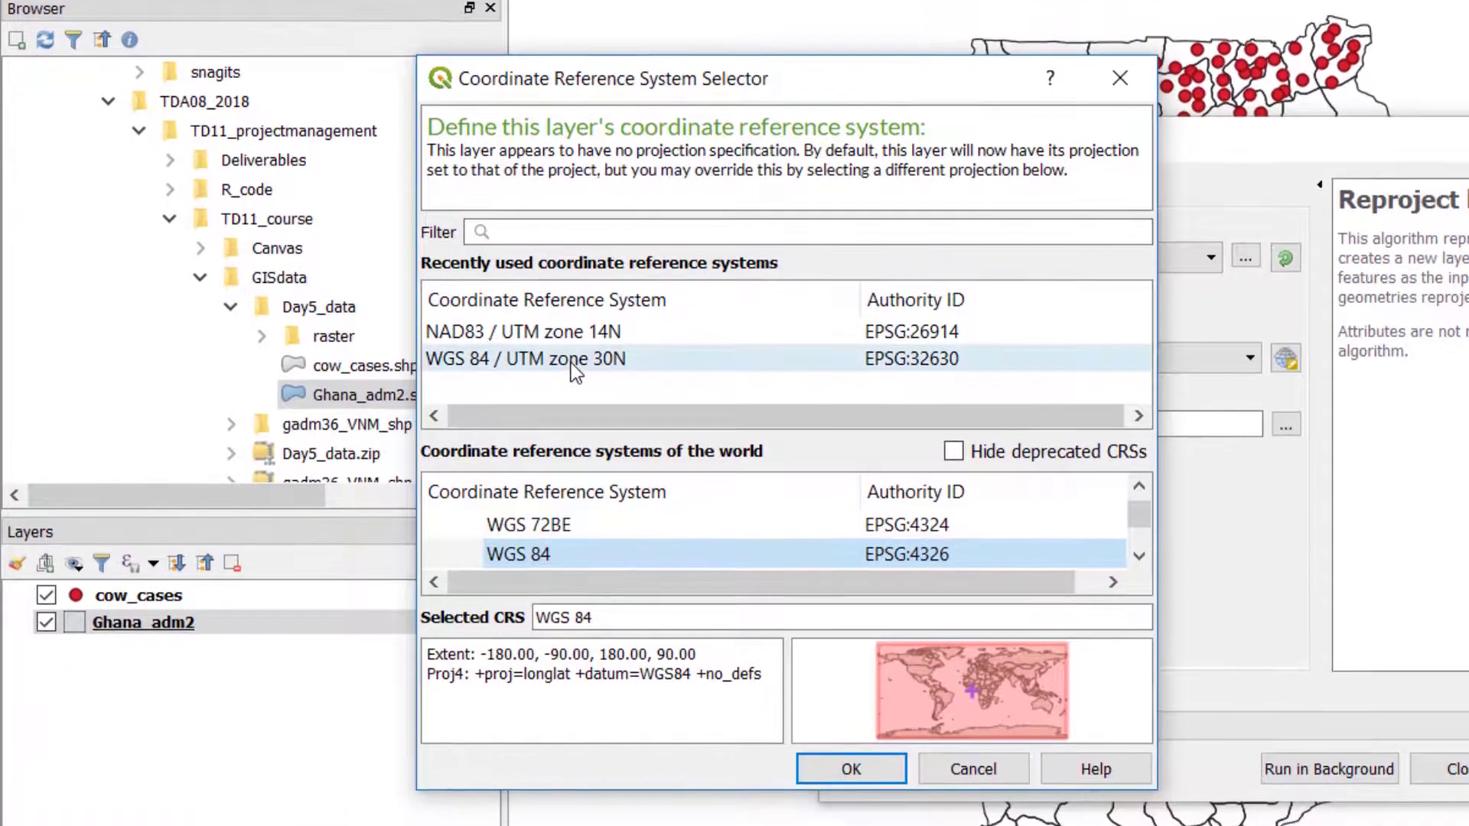
left_click(571, 361)
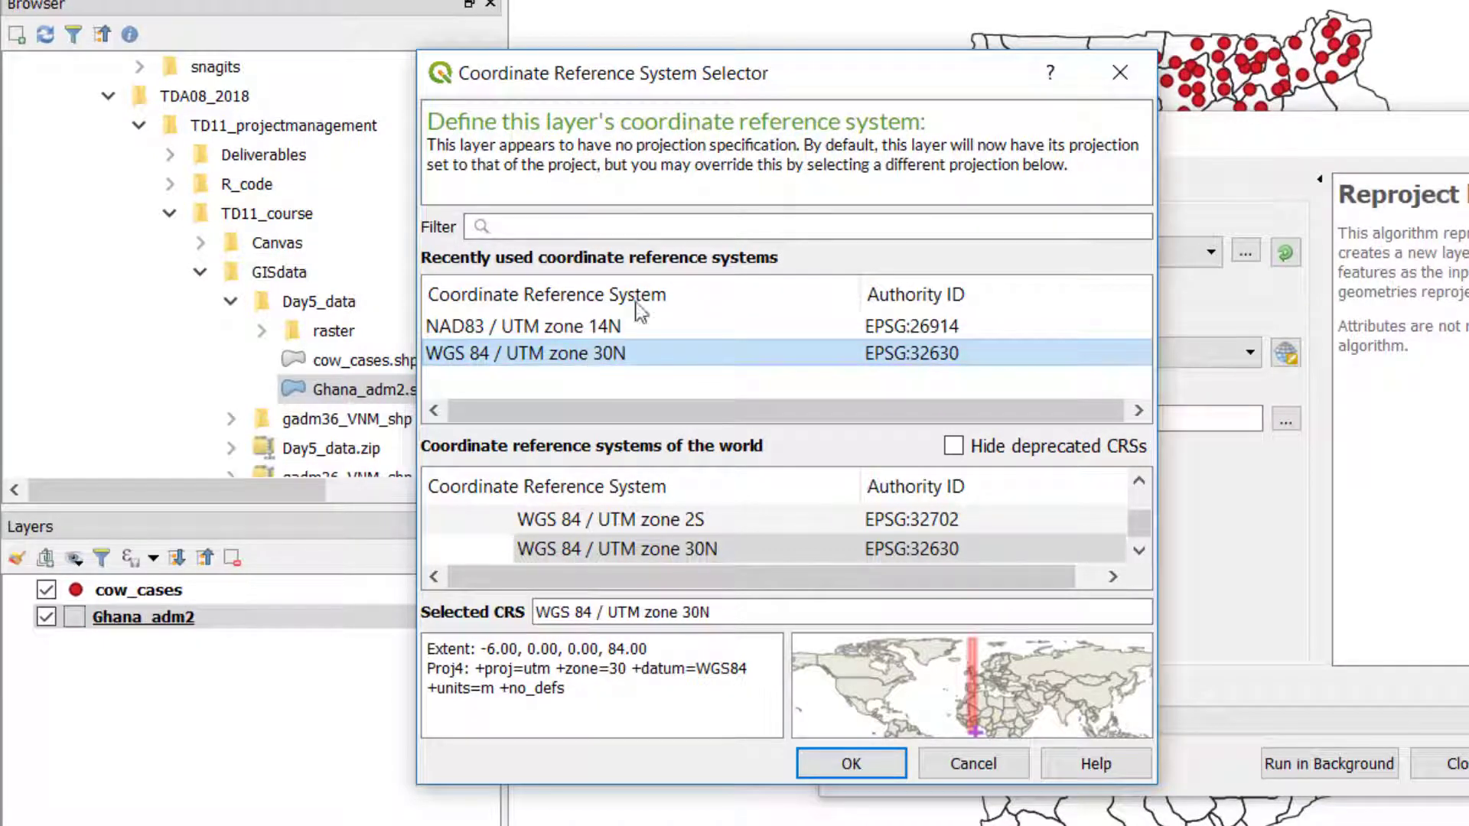
left_click(628, 228)
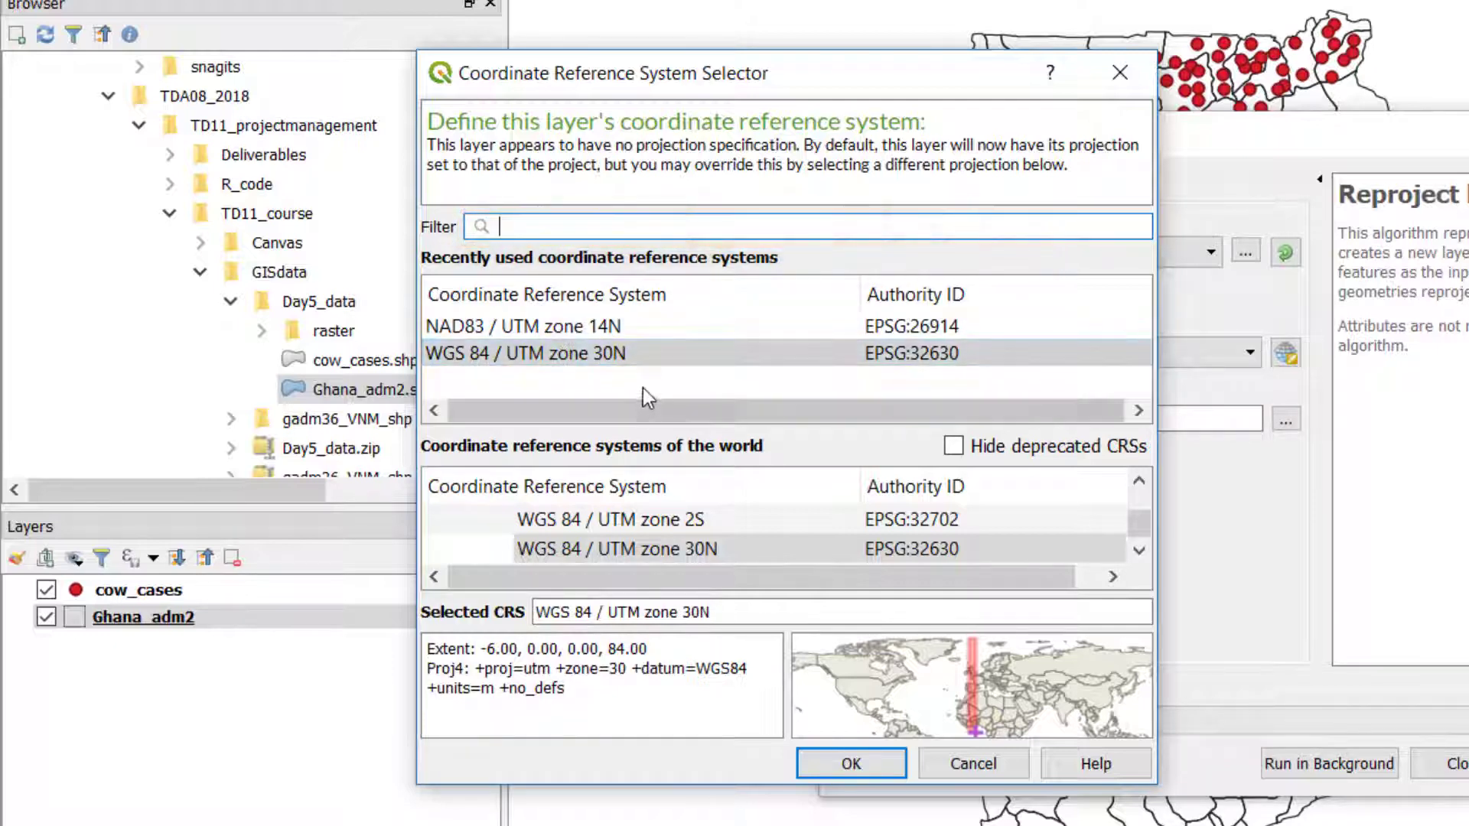
left_click(585, 354)
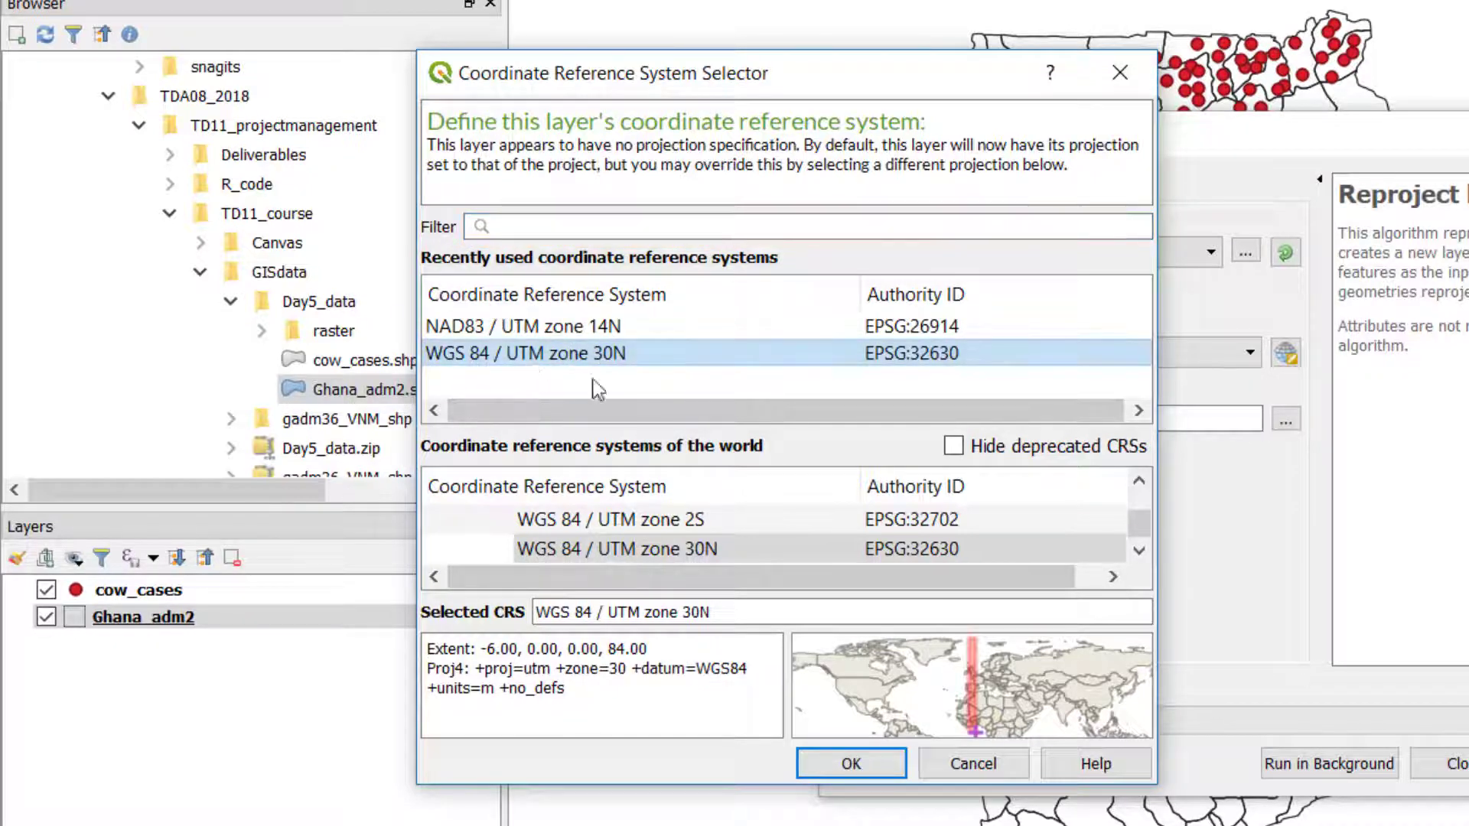
left_click(845, 764)
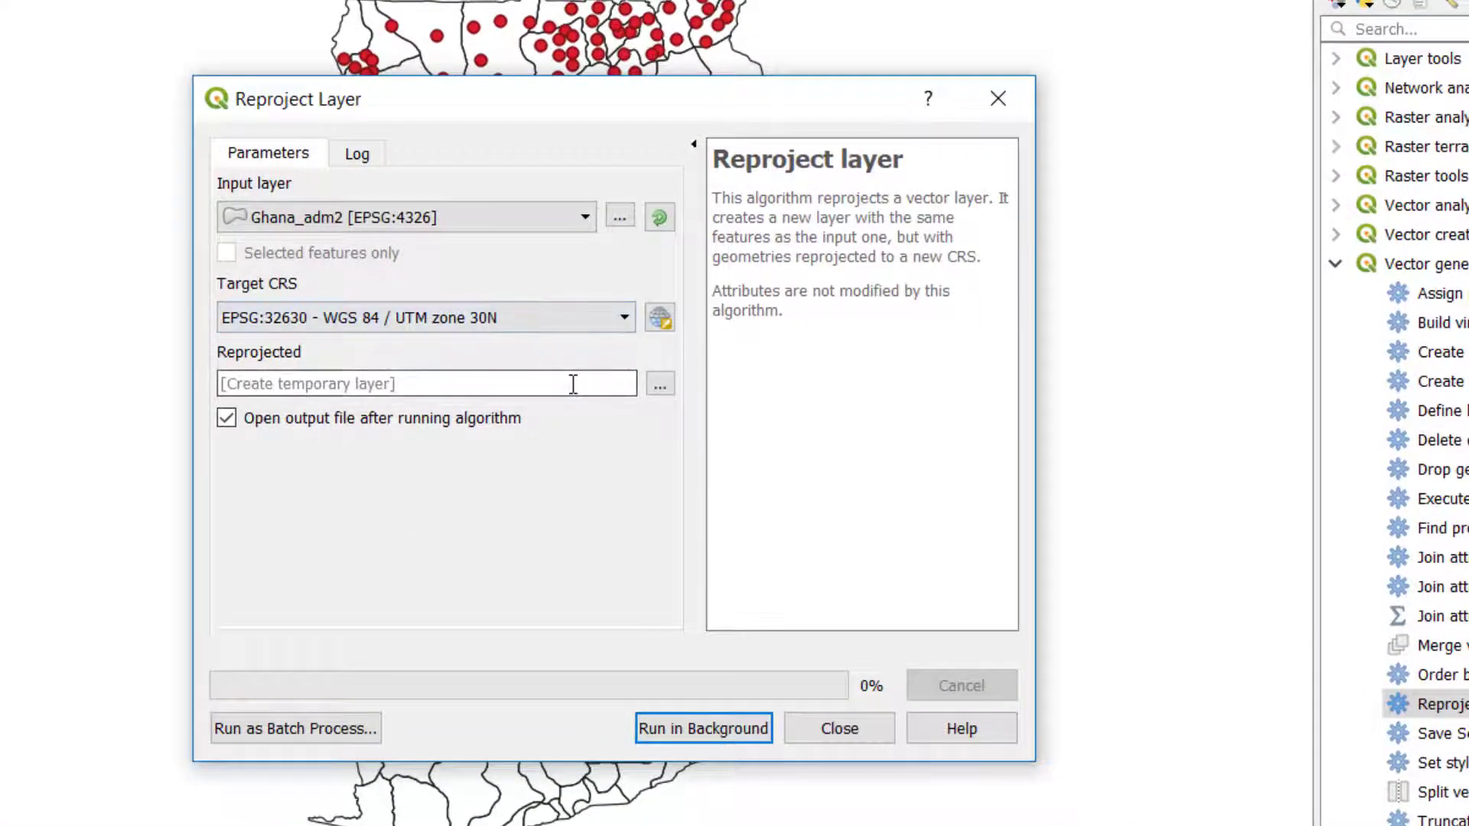
Set the reprojected output to a shapefile named Ghana_adm2_utm30n in the TD11_GIS/Ghana_data/UTM folder
left_click(659, 385)
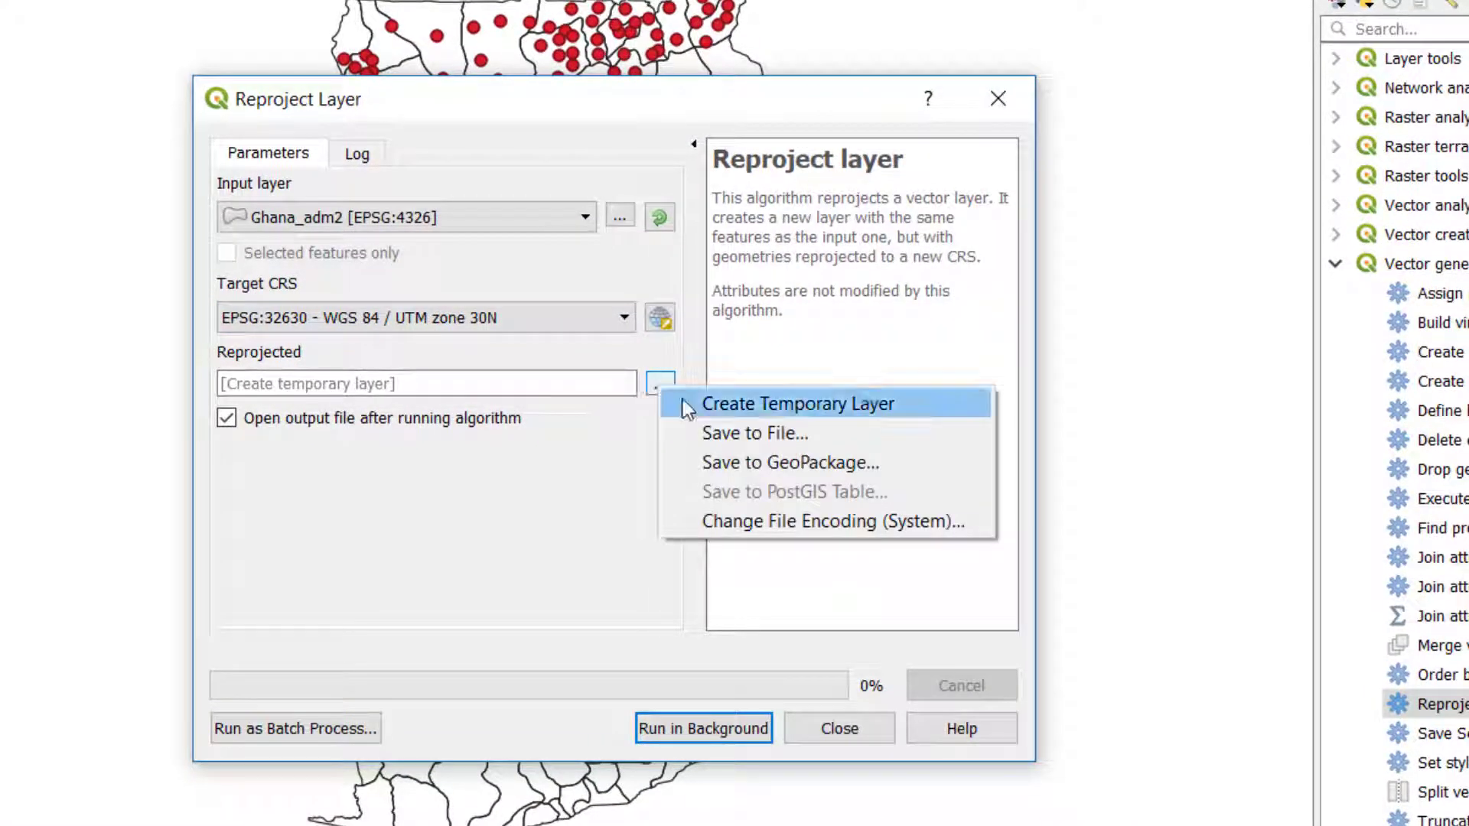
left_click(709, 433)
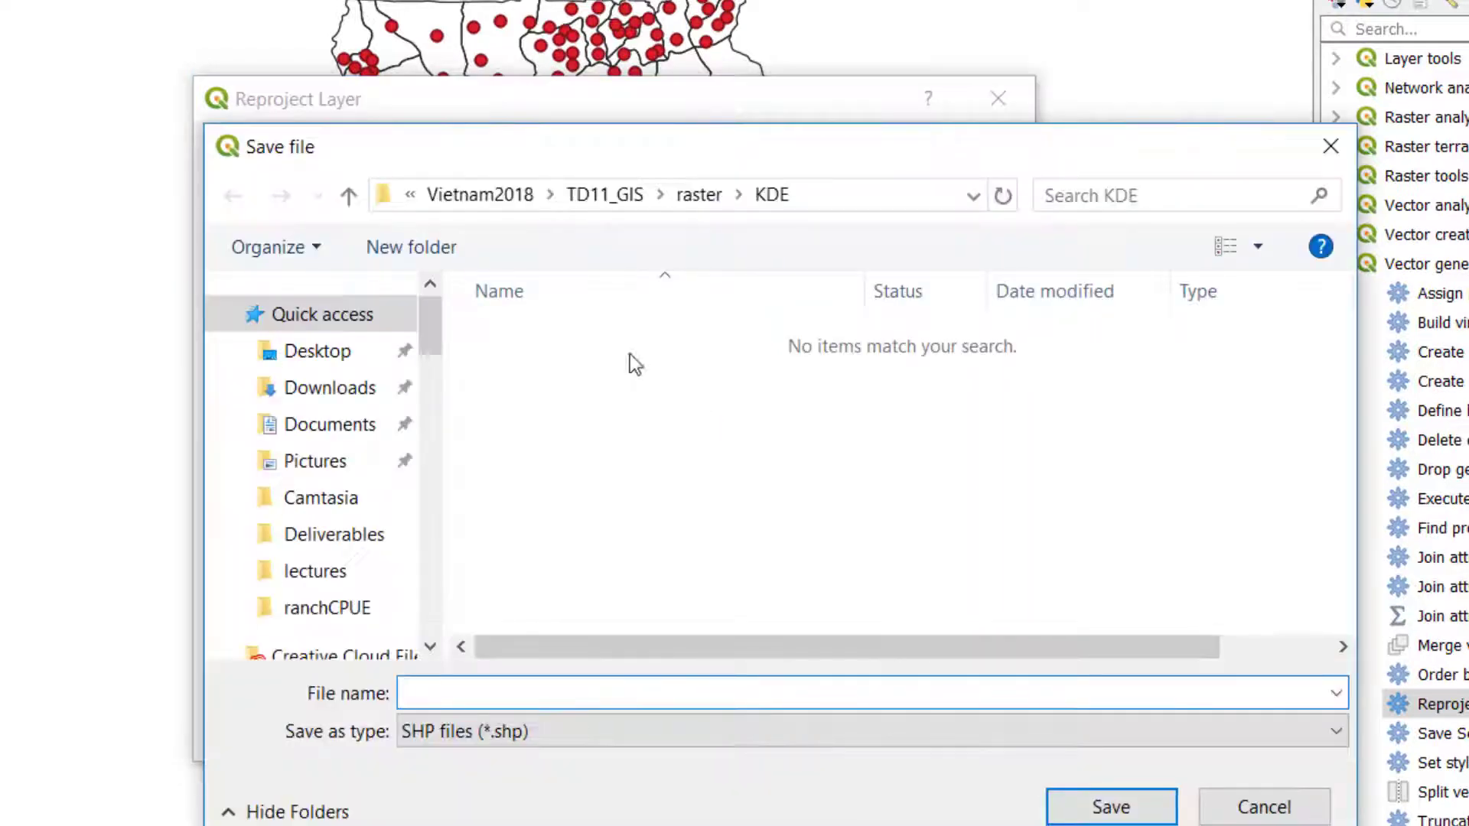
left_click(605, 195)
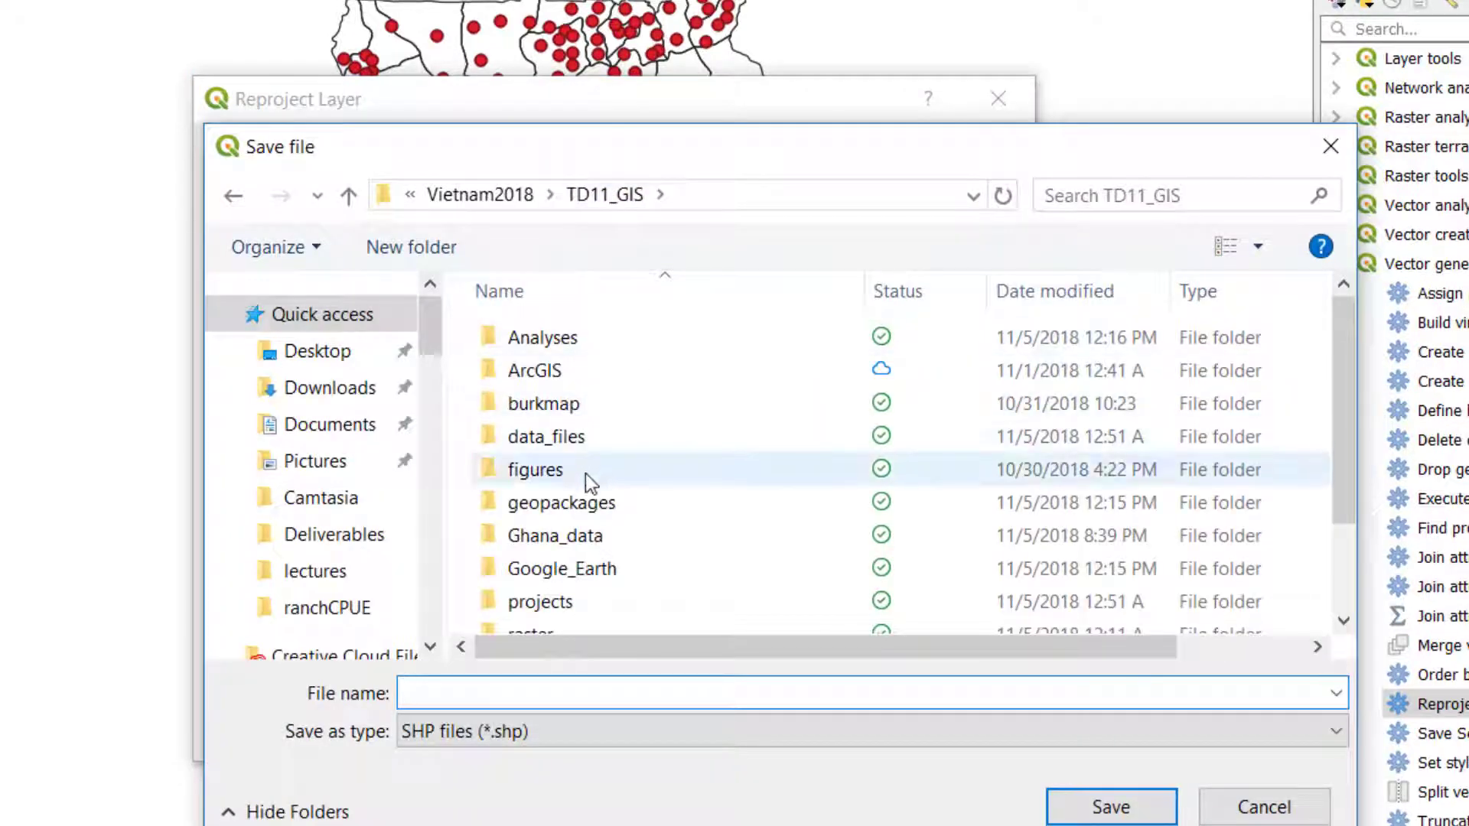
double_click(574, 536)
left_click(505, 368)
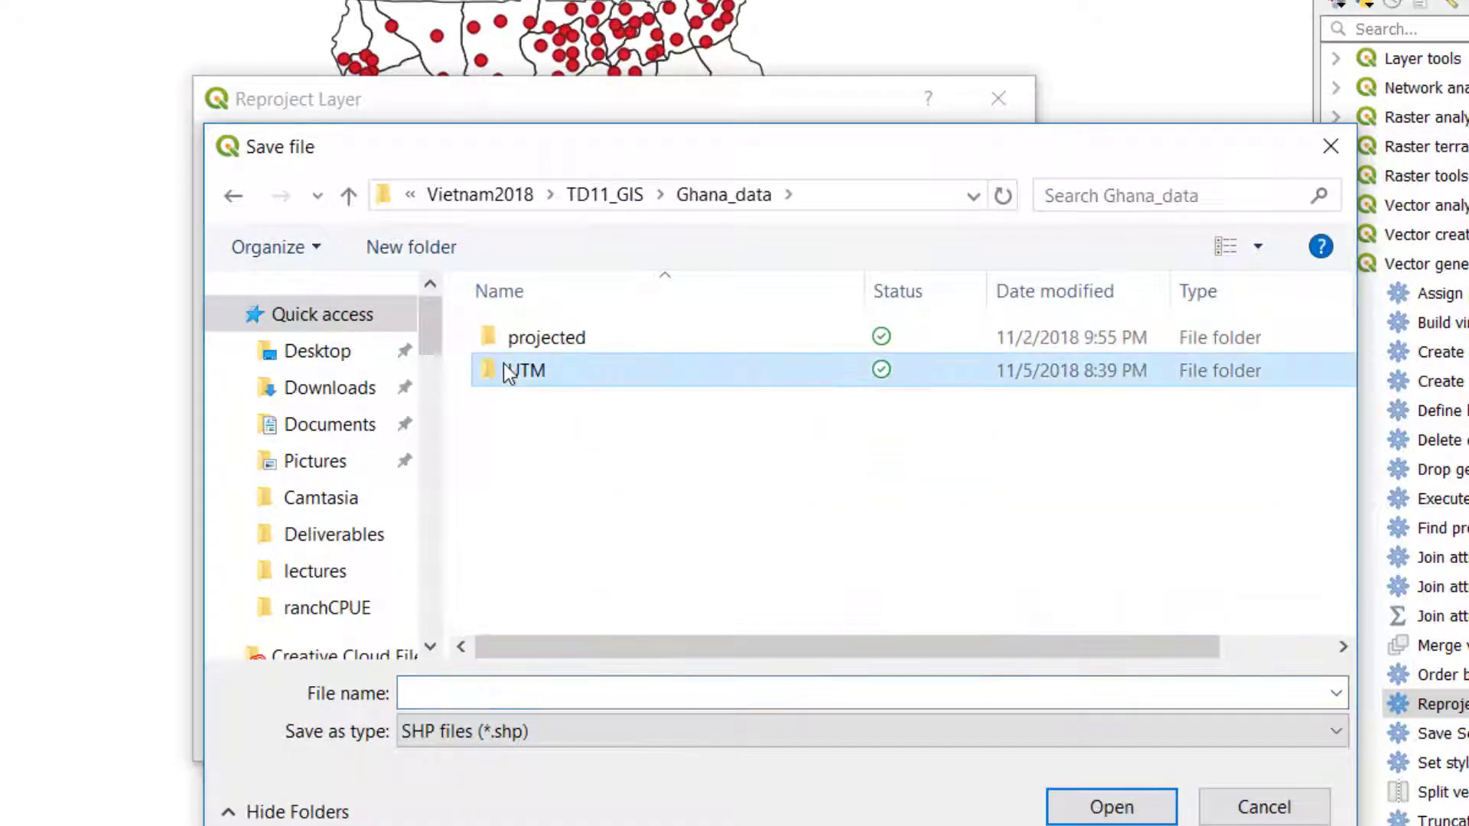
double_click(505, 370)
left_click(622, 692)
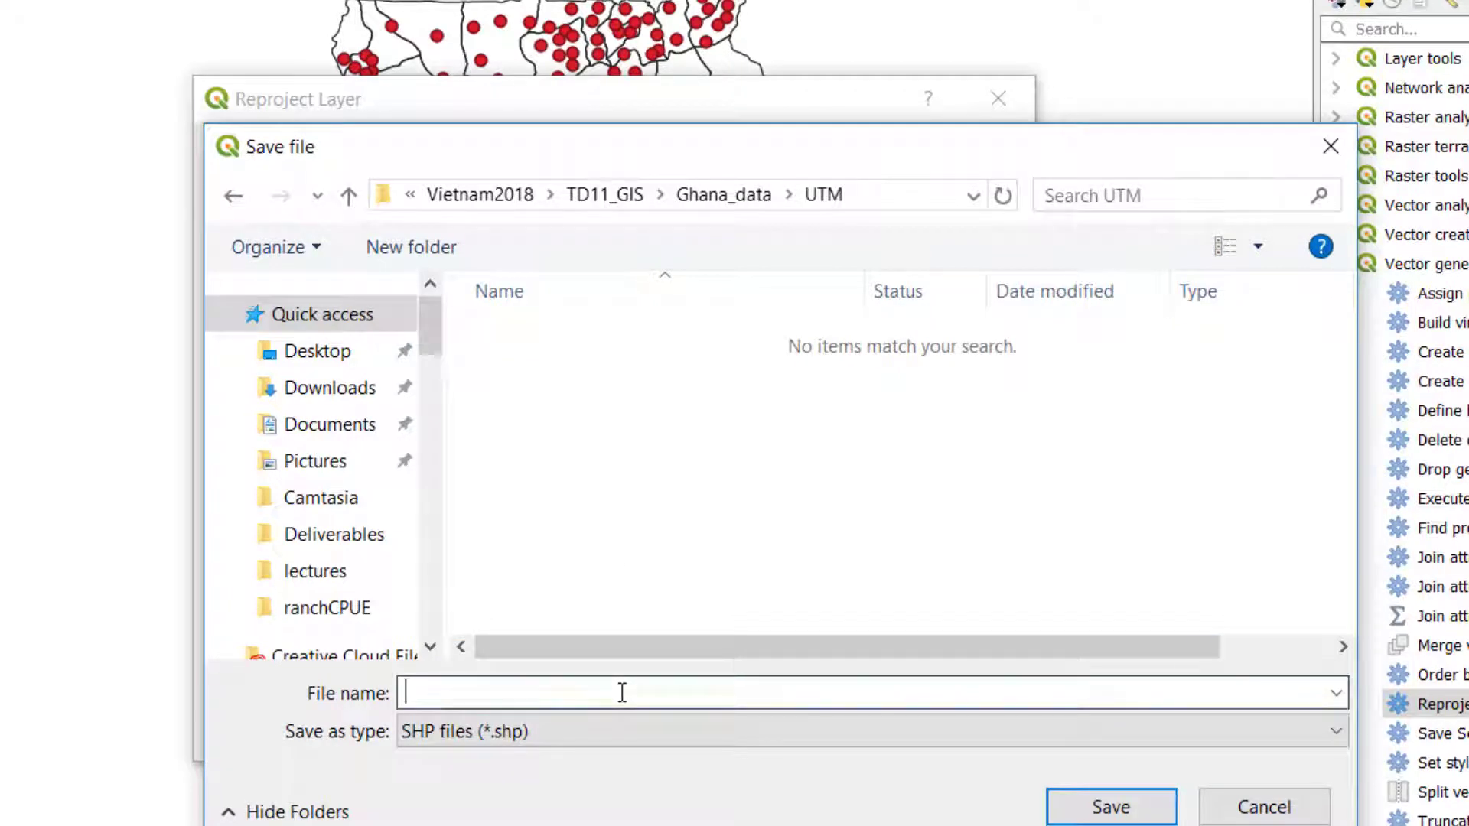
type("Ghan")
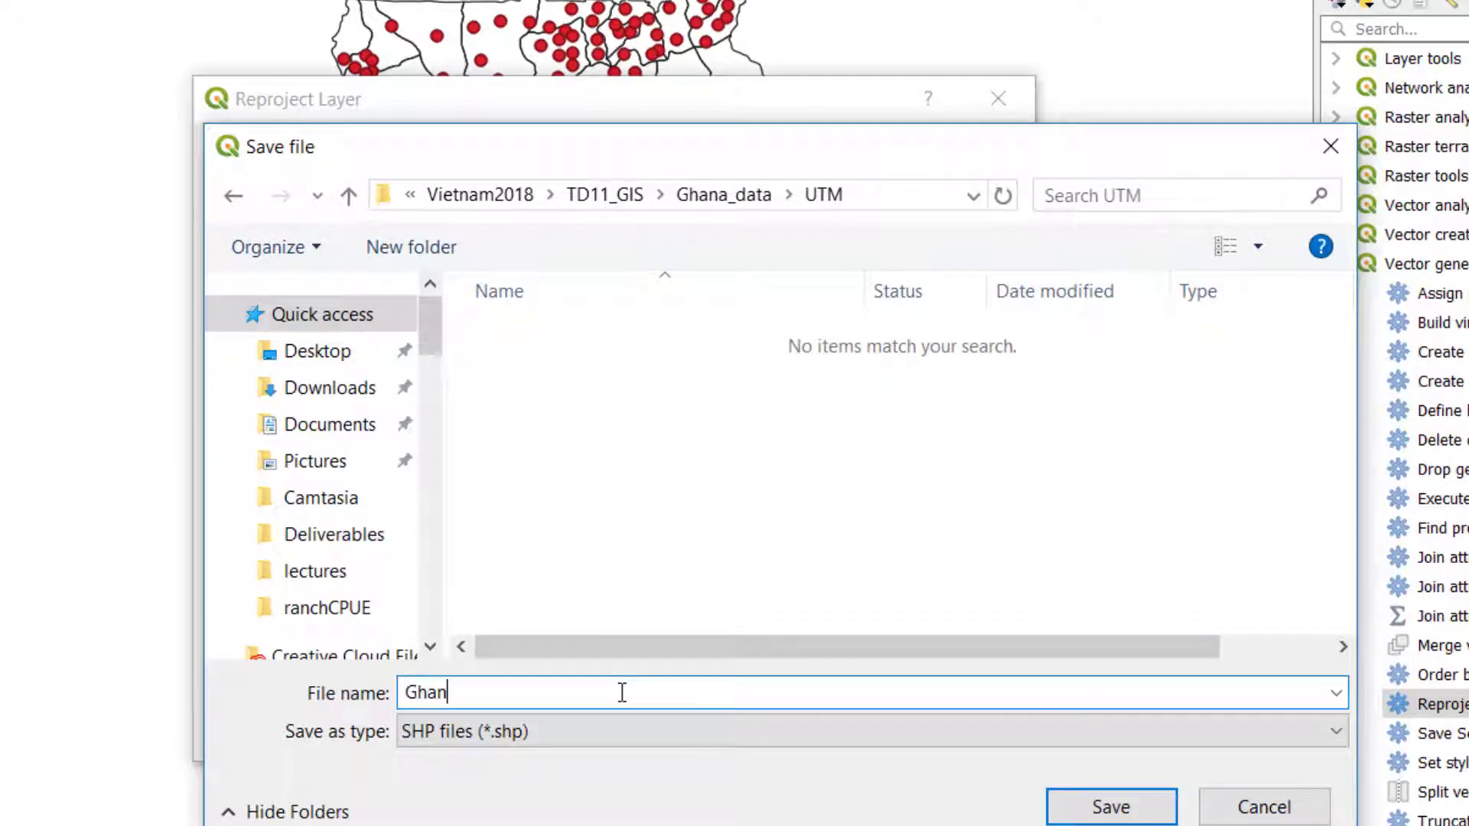
type("a_adm2_u")
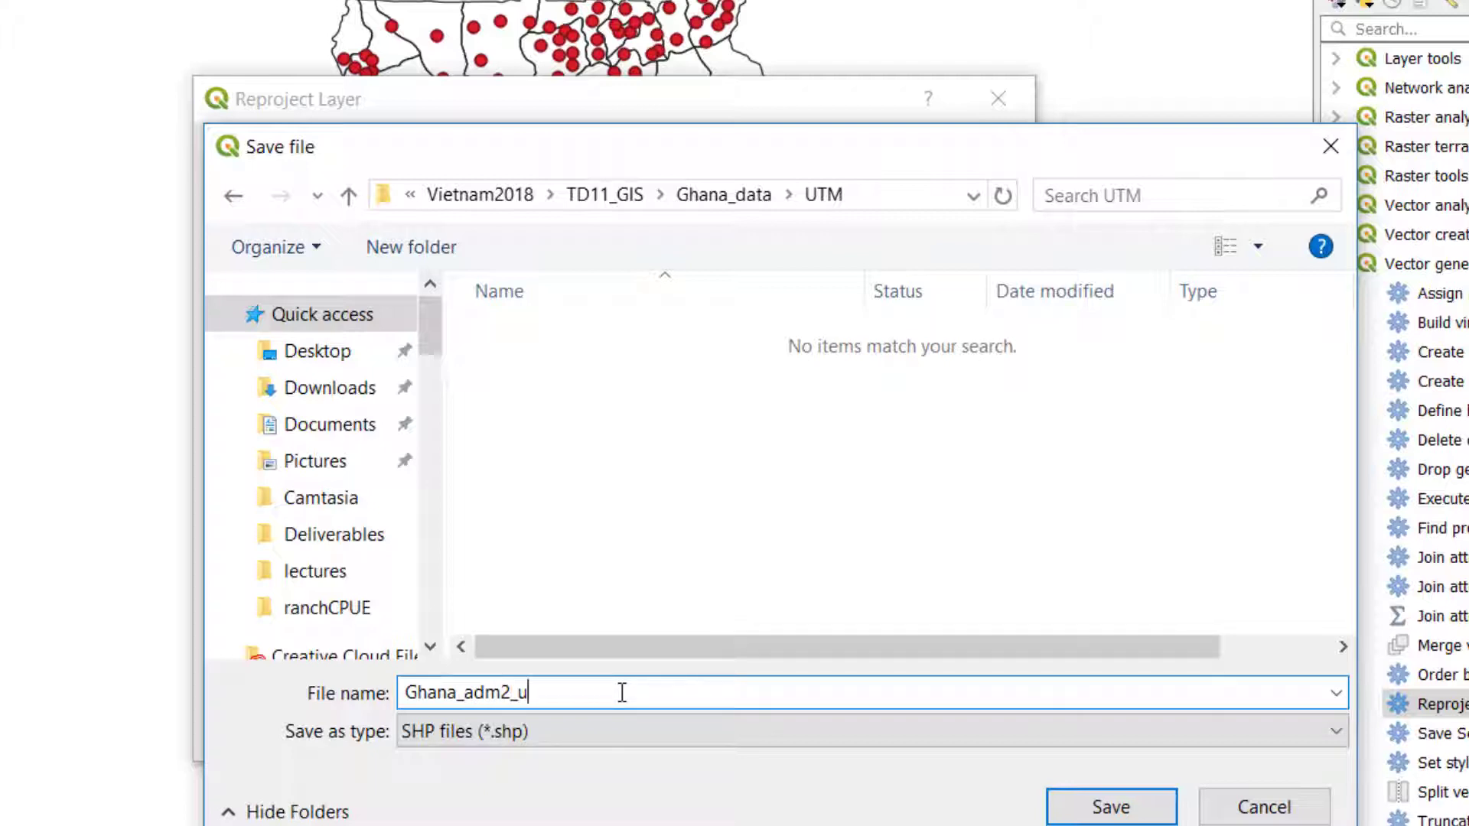
type("tm30n")
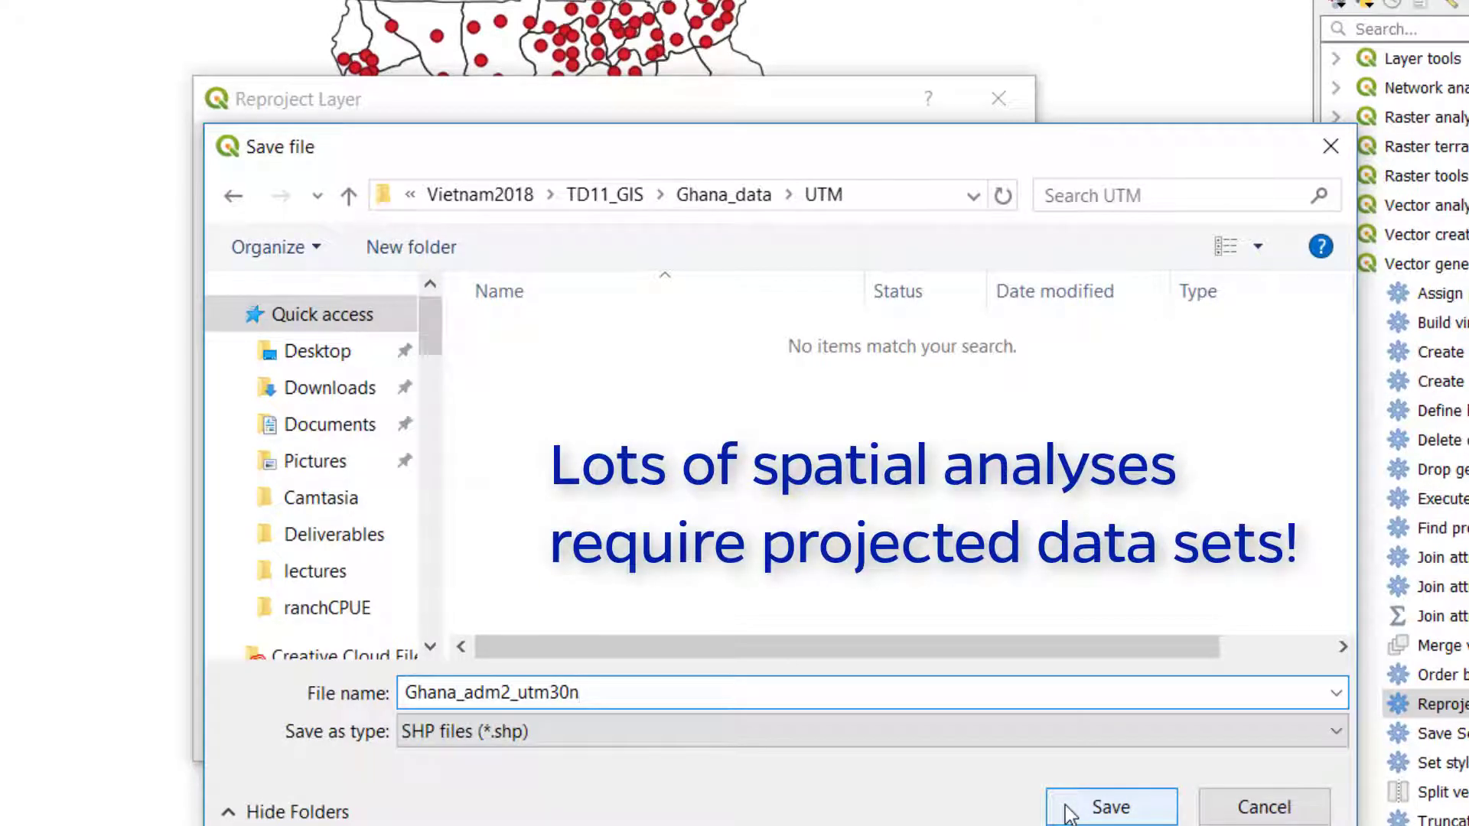
left_click(1107, 809)
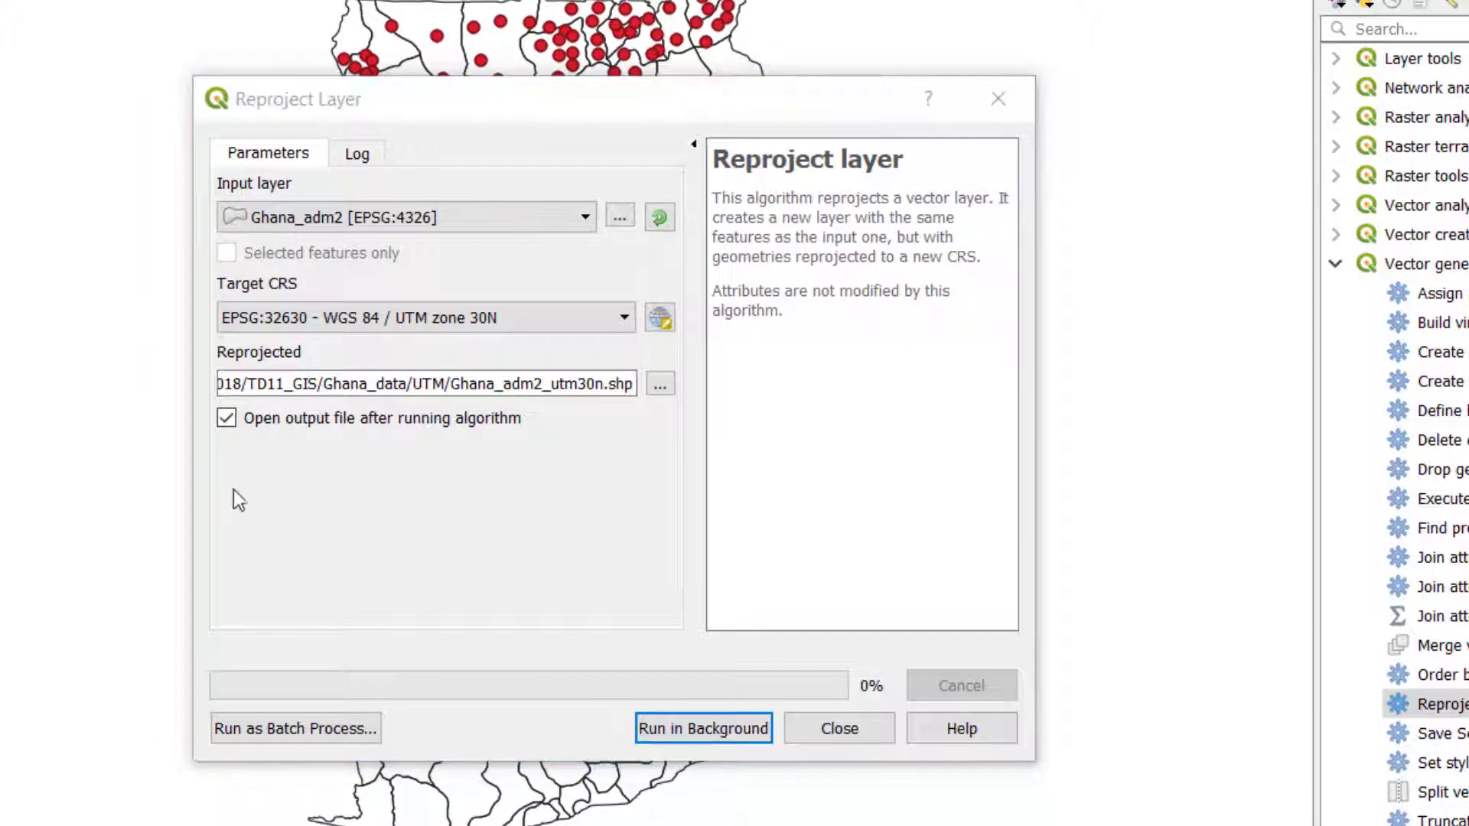
Run the reprojection with automatic opening of the output file turned off, and close the tool
left_click(228, 419)
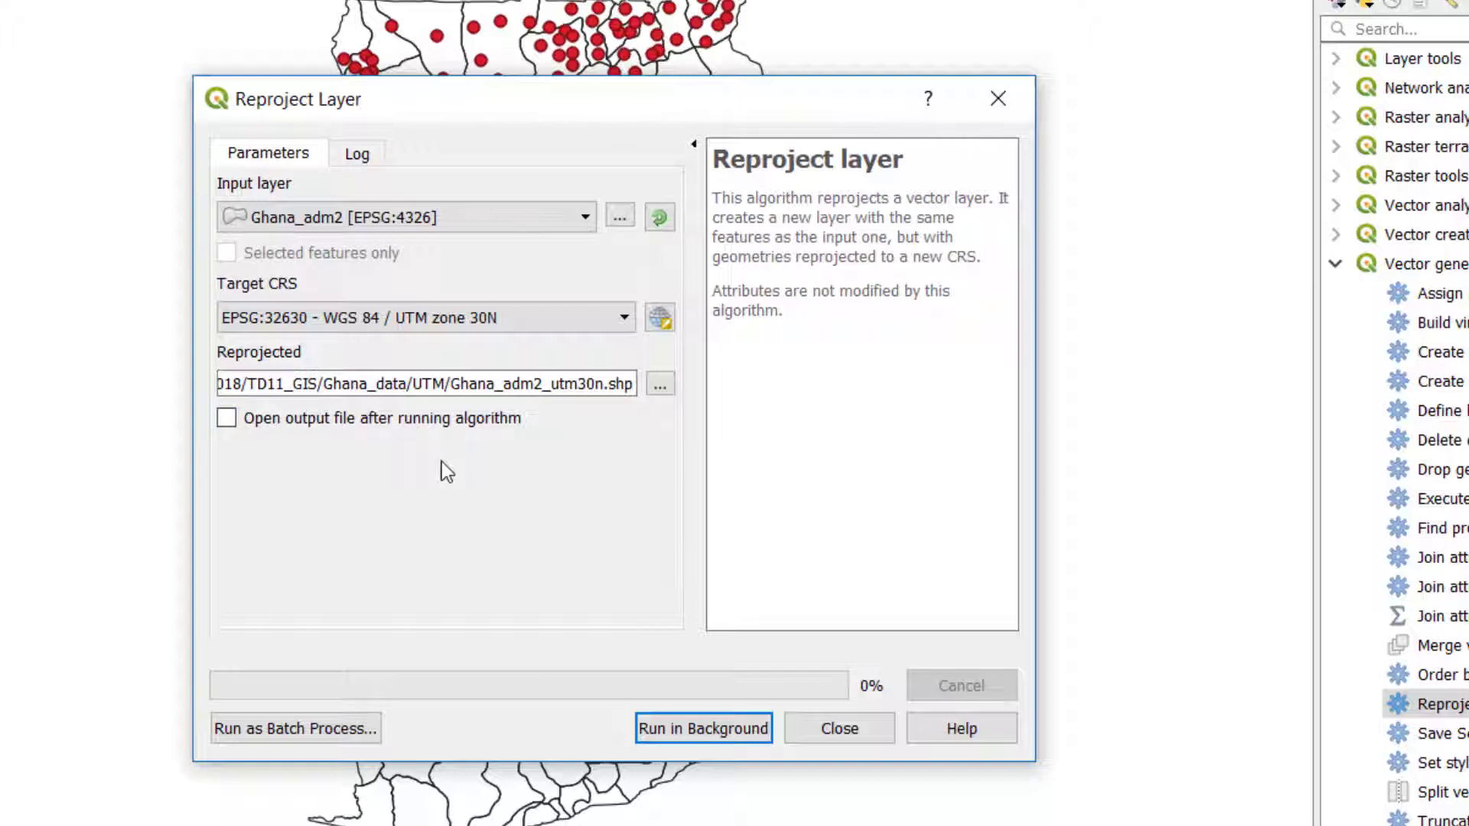
left_click(704, 733)
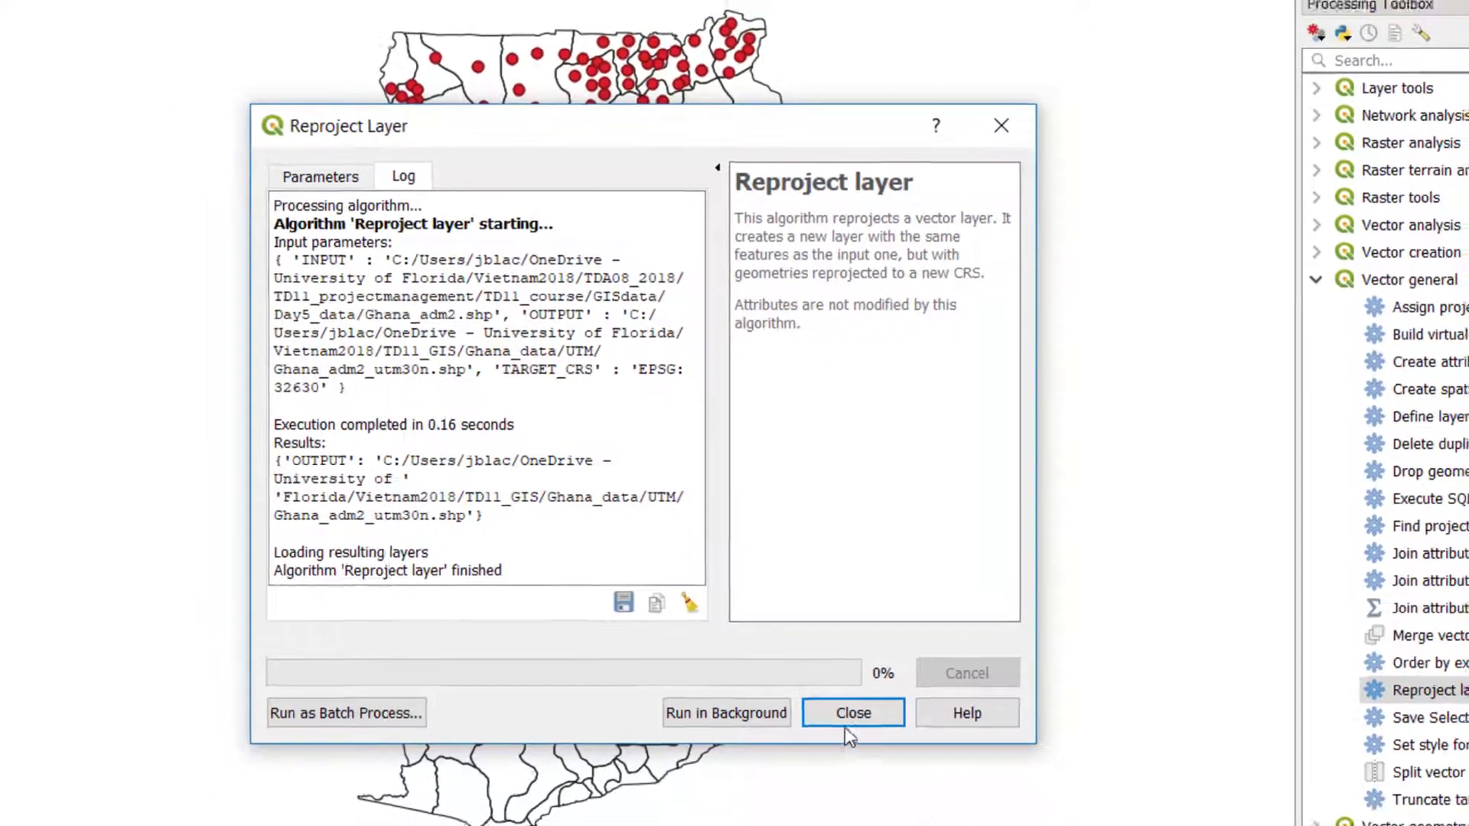
left_click(839, 728)
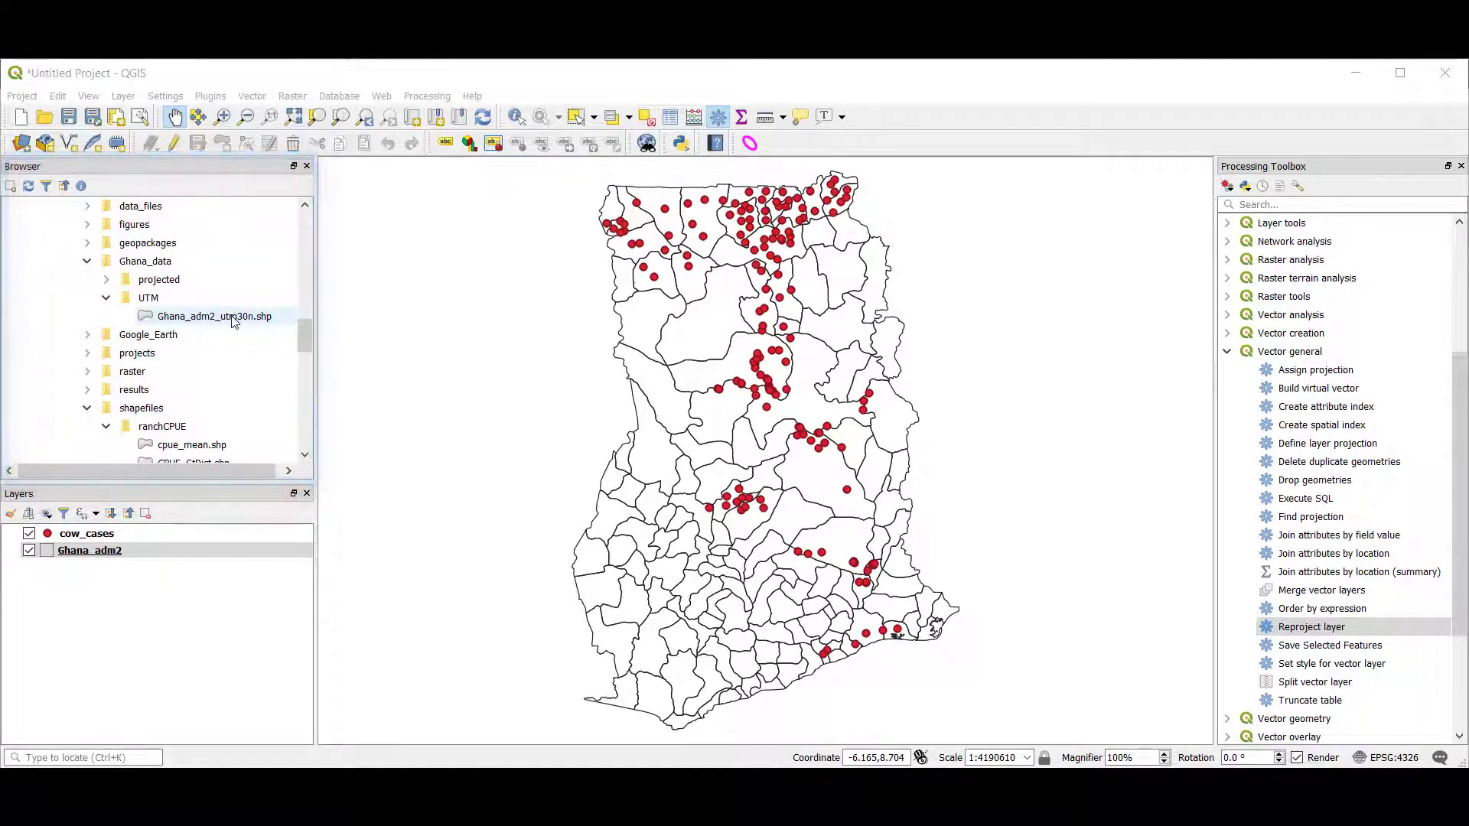
Add Ghana_adm2_utm30n.shp from the UTM folder to the project's layers and open its layer properties
left_click_drag(215, 321, 132, 575)
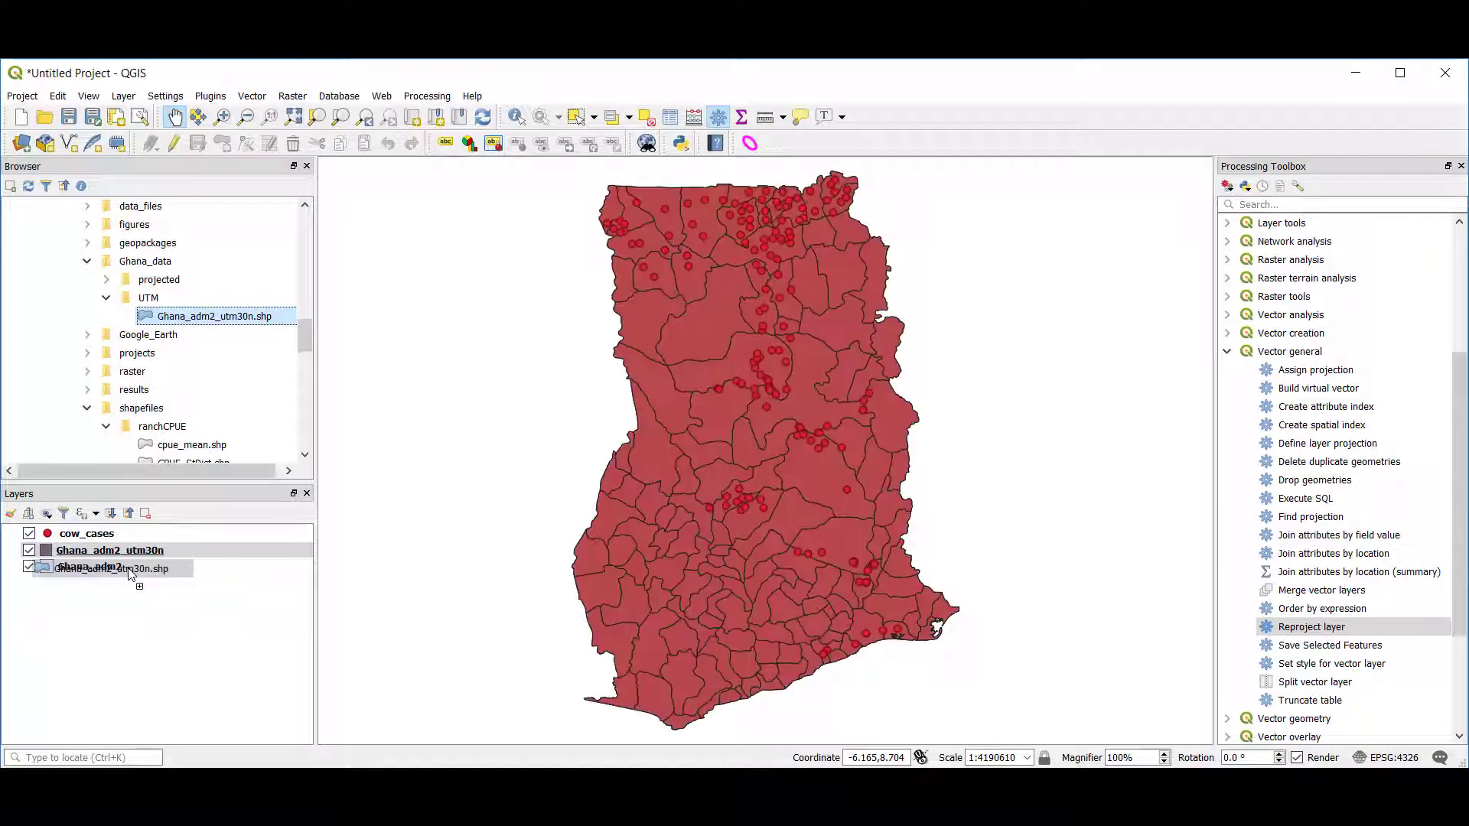
double_click(100, 550)
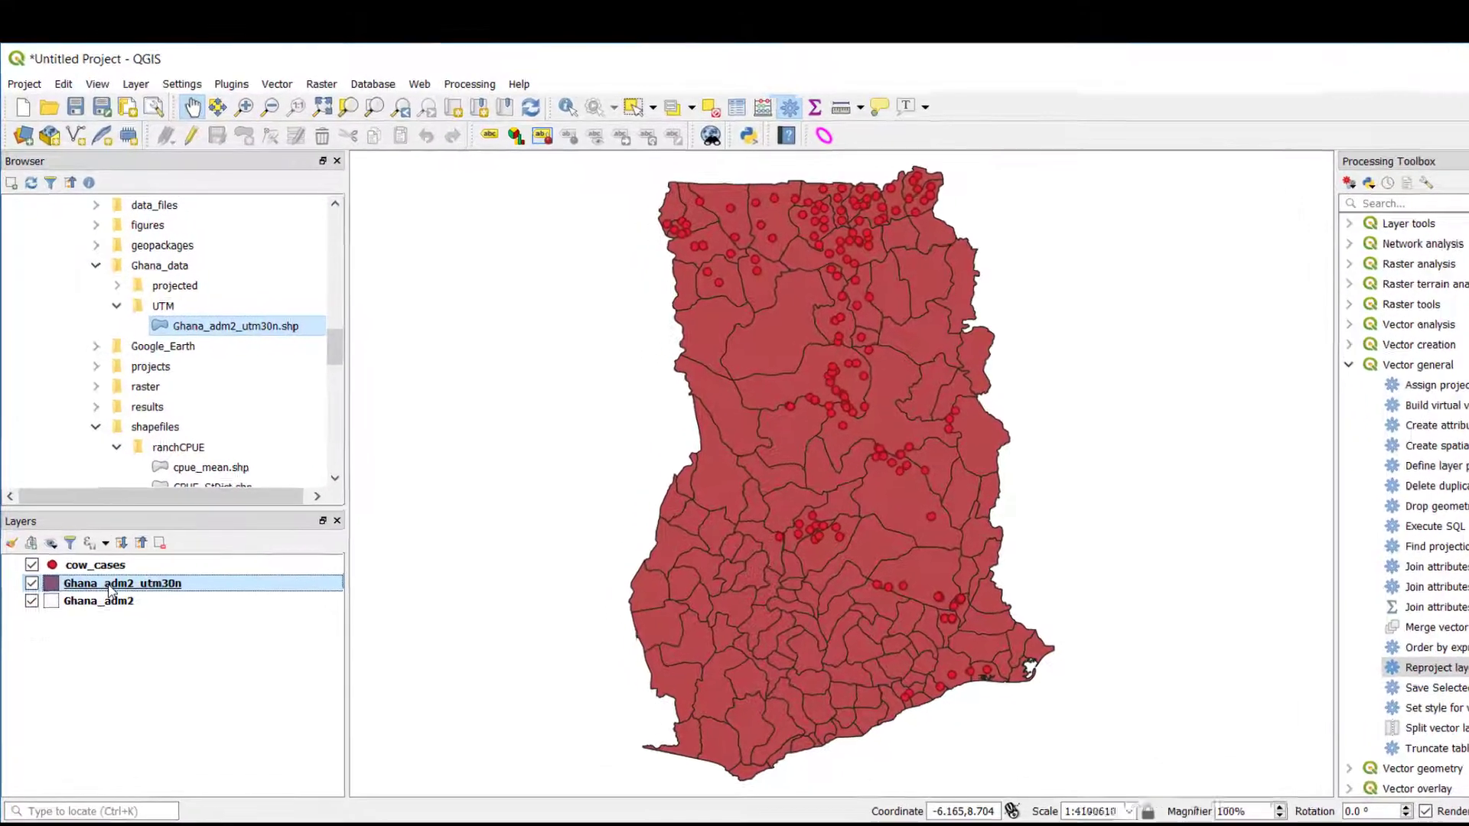